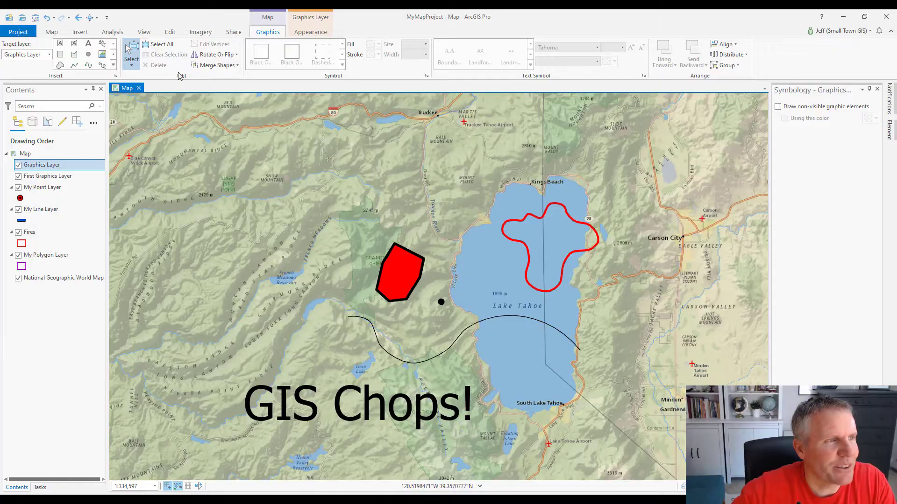
Try selecting the red polygon, black curve, red loop and 'GIS Chops!' text, then clear the selection.
{"action": "left_click", "coordinate": [397, 270]}
{"action": "left_click", "coordinate": [463, 338]}
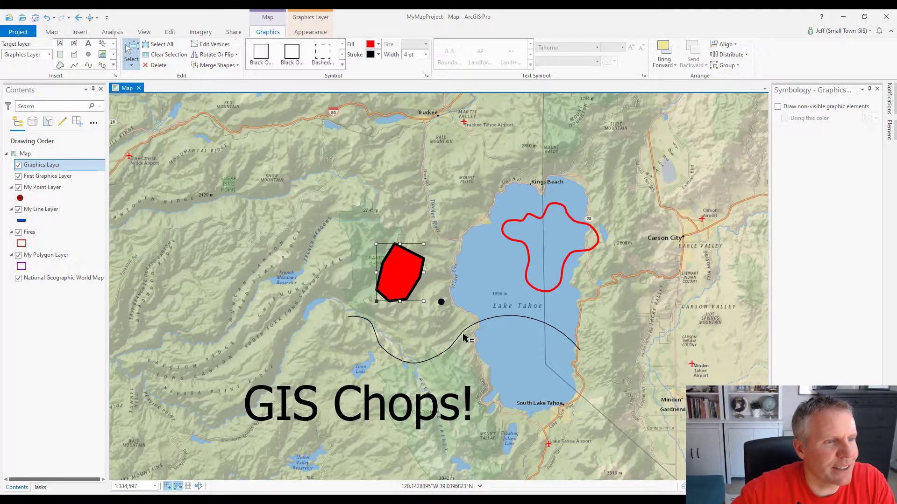
{"action": "left_click", "coordinate": [561, 253]}
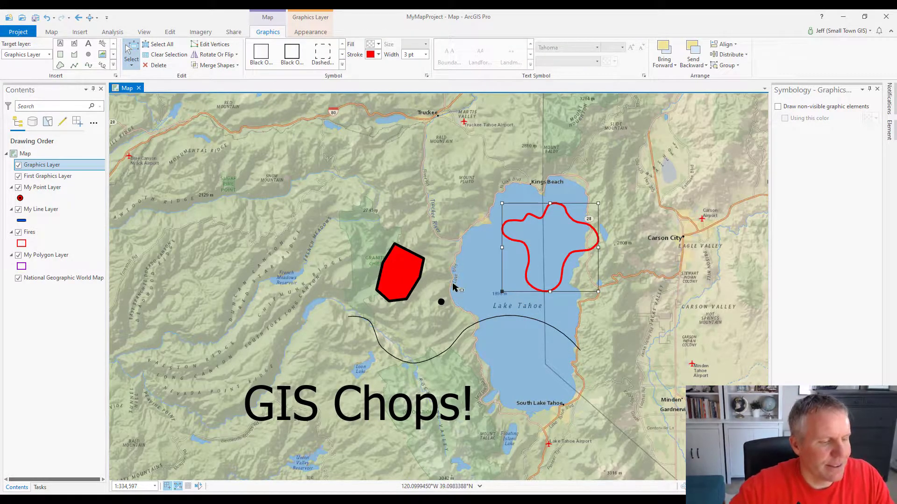
{"action": "left_click", "coordinate": [405, 280], "text": "shift"}
{"action": "left_click", "coordinate": [463, 335], "text": "shift"}
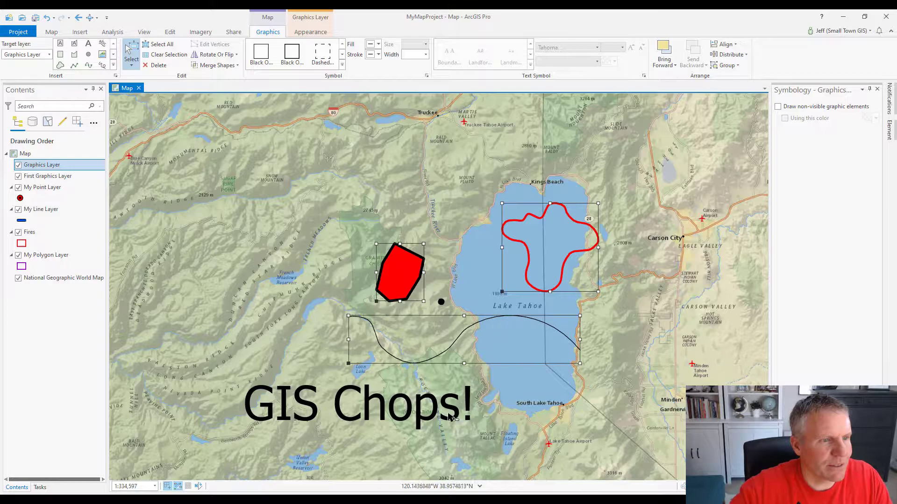
{"action": "left_click", "coordinate": [429, 411], "text": "shift"}
{"action": "left_click", "coordinate": [535, 413]}
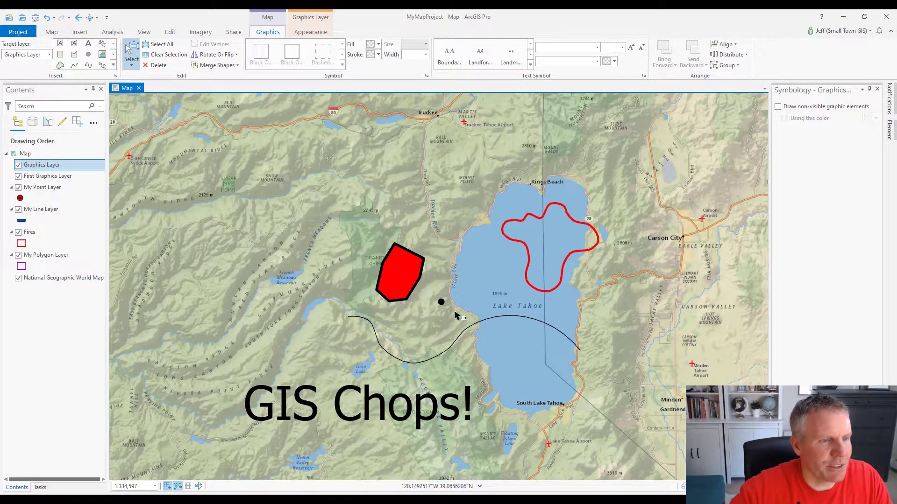
Box-select the red polygon, red loop, black curve and black dot together and show the Group options.
{"action": "left_click", "coordinate": [441, 302]}
{"action": "left_click", "coordinate": [540, 271]}
{"action": "left_click", "coordinate": [404, 282], "text": "shift"}
{"action": "left_click", "coordinate": [446, 353], "text": "shift"}
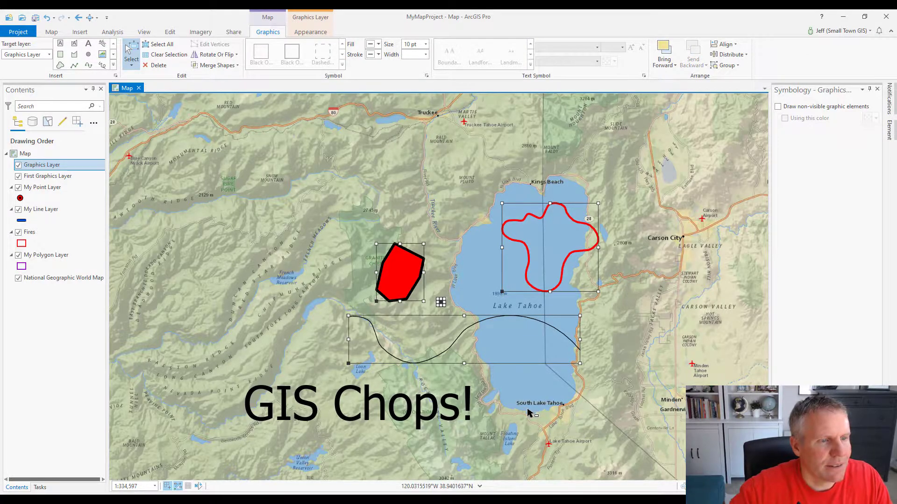
{"action": "left_click", "coordinate": [537, 416]}
{"action": "left_click_drag", "start_coordinate": [339, 190], "coordinate": [604, 360]}
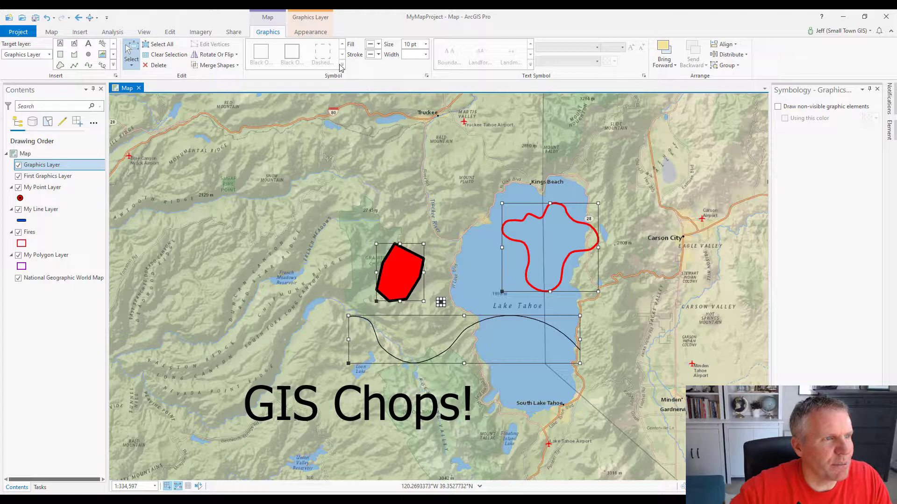
{"action": "left_click", "coordinate": [725, 66]}
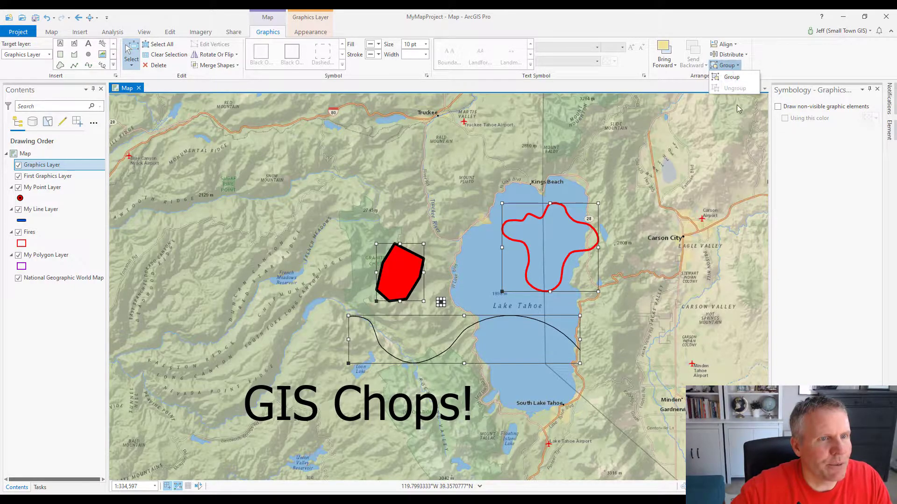
{"action": "left_click", "coordinate": [732, 81]}
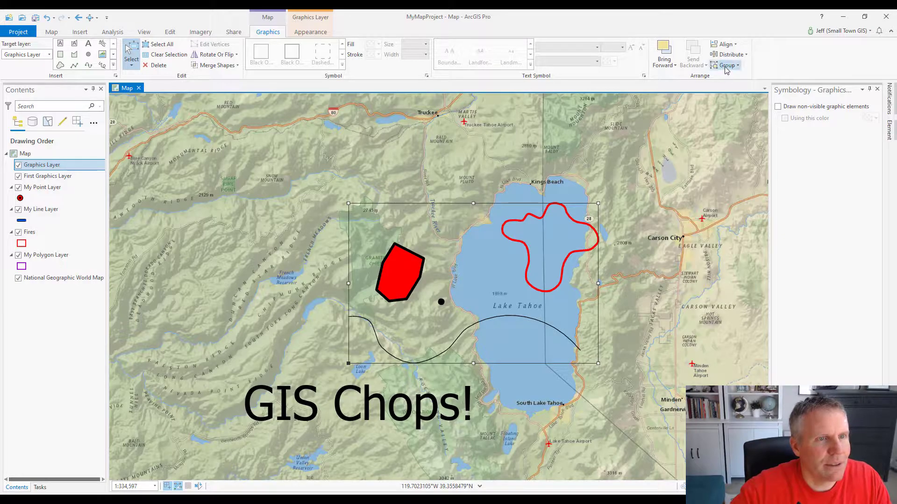
{"action": "right_click", "coordinate": [531, 282]}
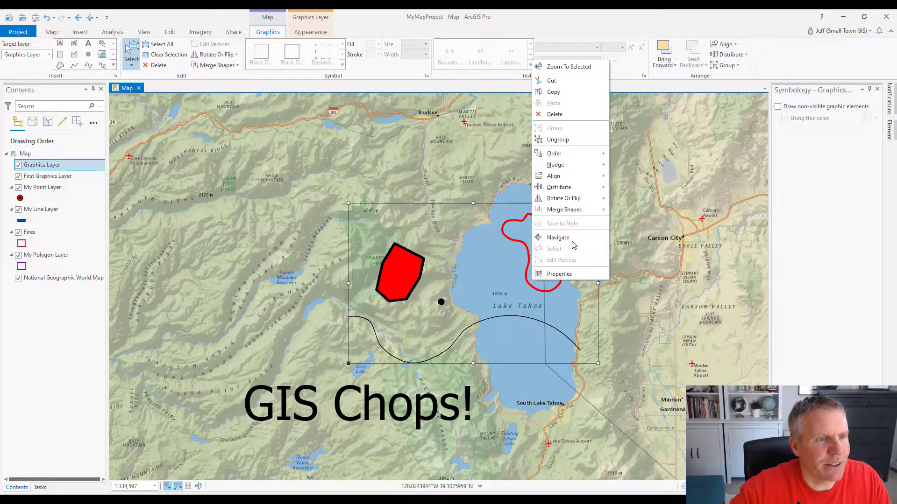
{"action": "left_click", "coordinate": [558, 139]}
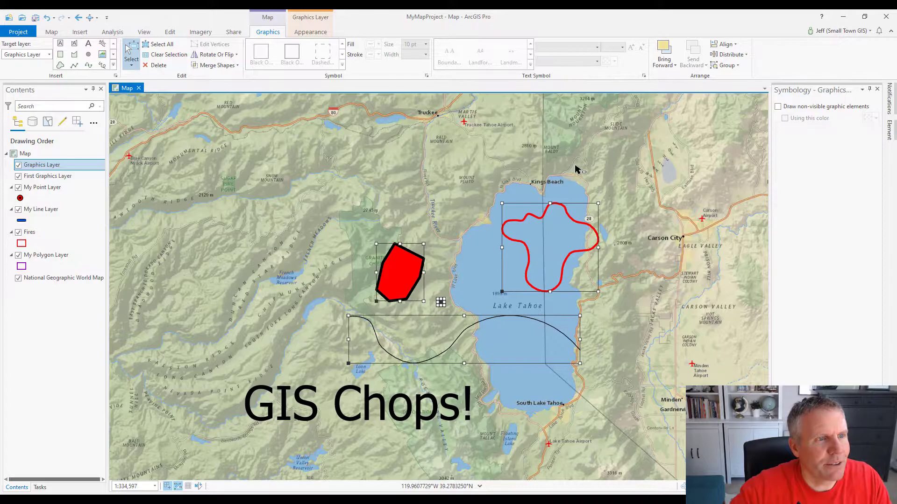
{"action": "right_click", "coordinate": [550, 259]}
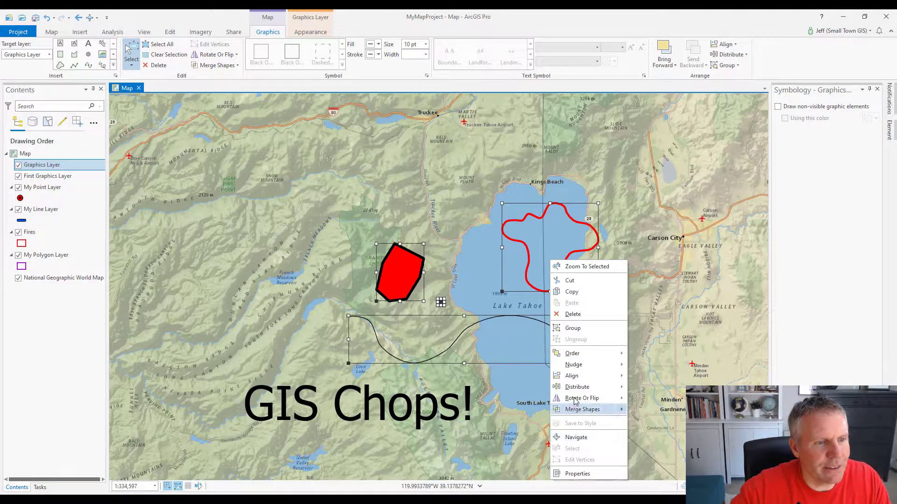
{"action": "mouse_move", "coordinate": [574, 402]}
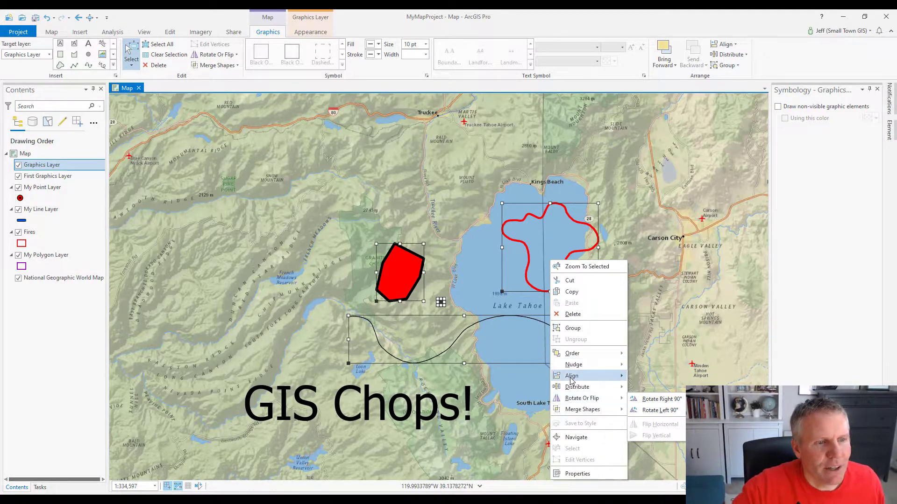
{"action": "mouse_move", "coordinate": [571, 379]}
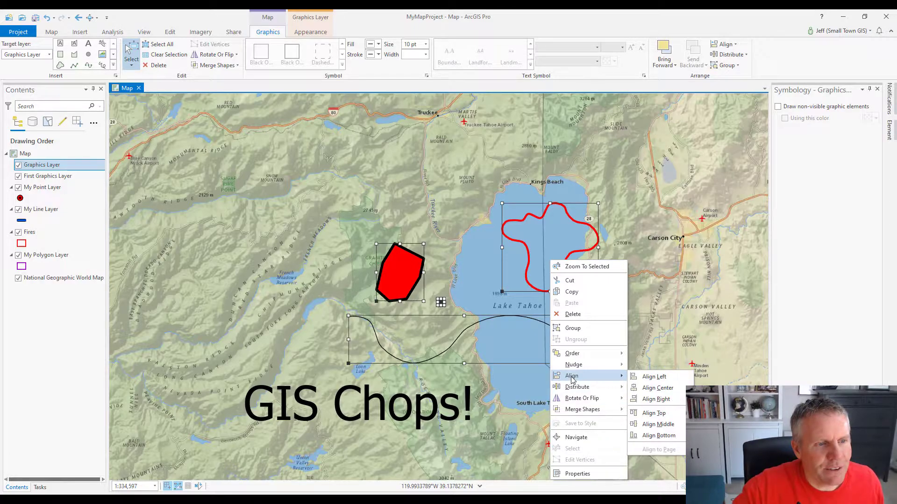
{"action": "left_click", "coordinate": [653, 376]}
{"action": "key", "text": "ctrl+z"}
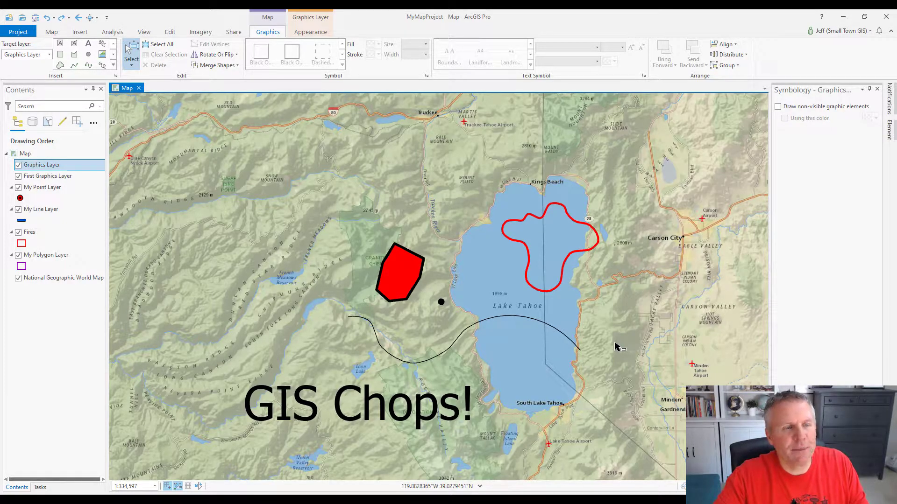
Select the red polygon with the red loop and show the Align options.
{"action": "left_click", "coordinate": [416, 280]}
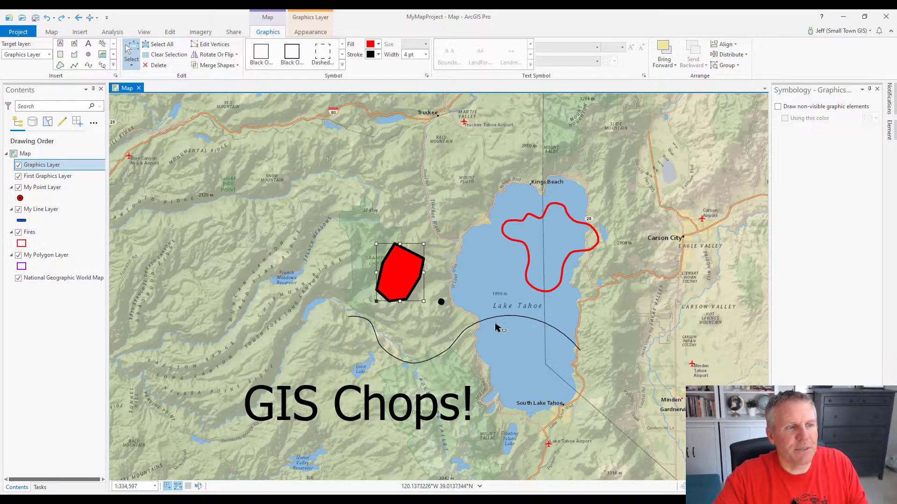
{"action": "left_click", "coordinate": [550, 261], "text": "shift"}
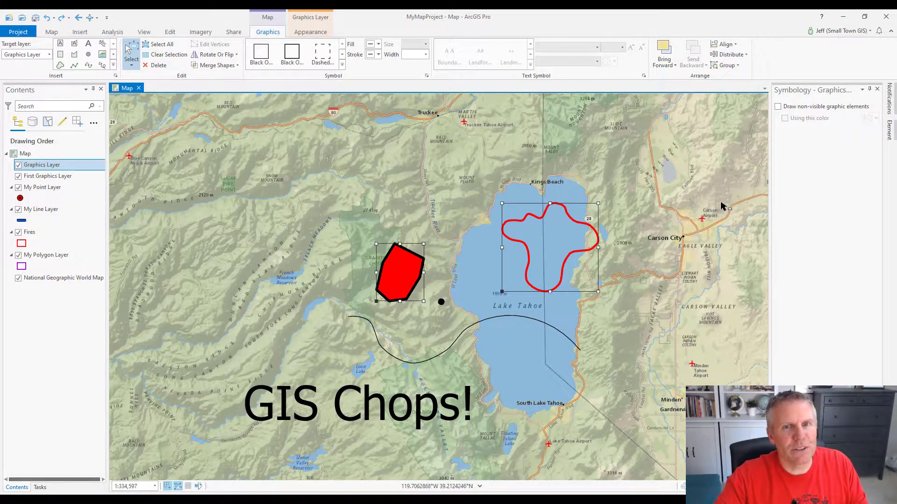
{"action": "left_click", "coordinate": [737, 45]}
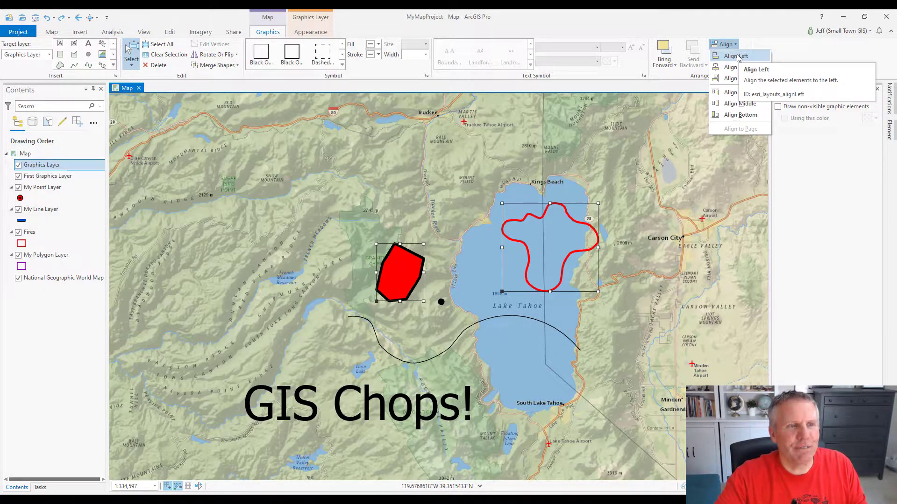
{"action": "left_click", "coordinate": [737, 56]}
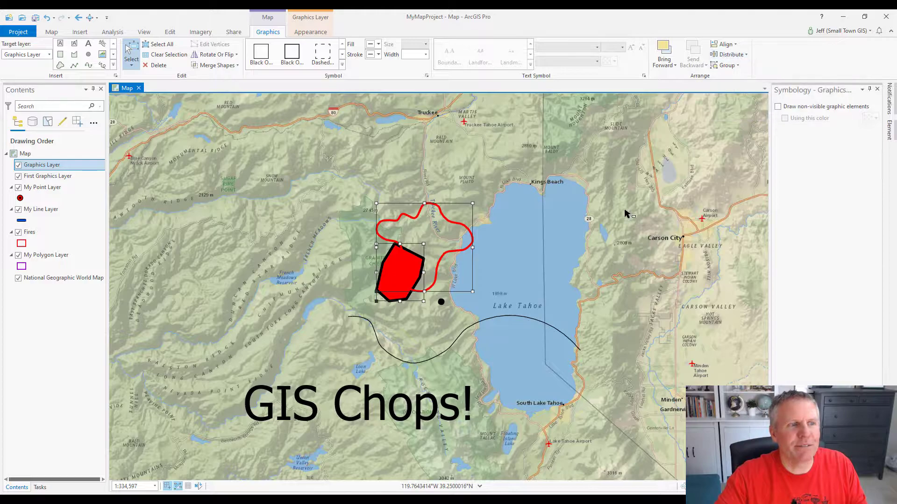
{"action": "left_click", "coordinate": [46, 18]}
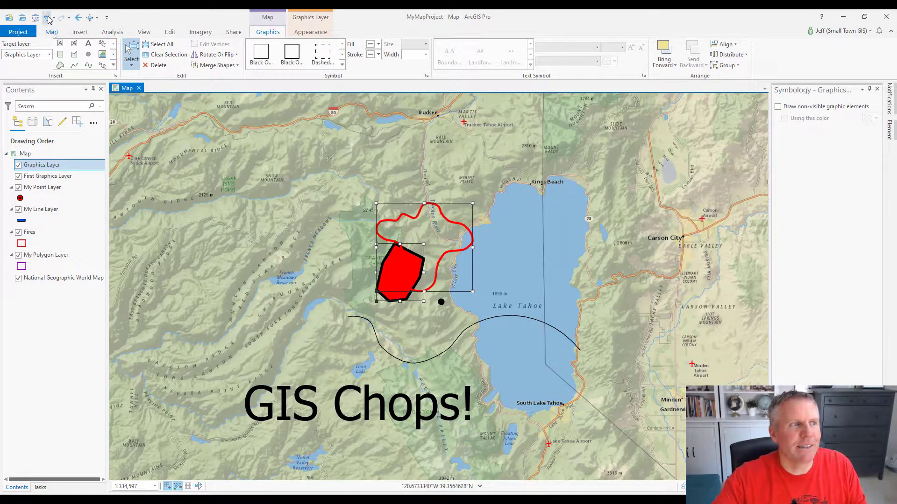
{"action": "left_click", "coordinate": [724, 45]}
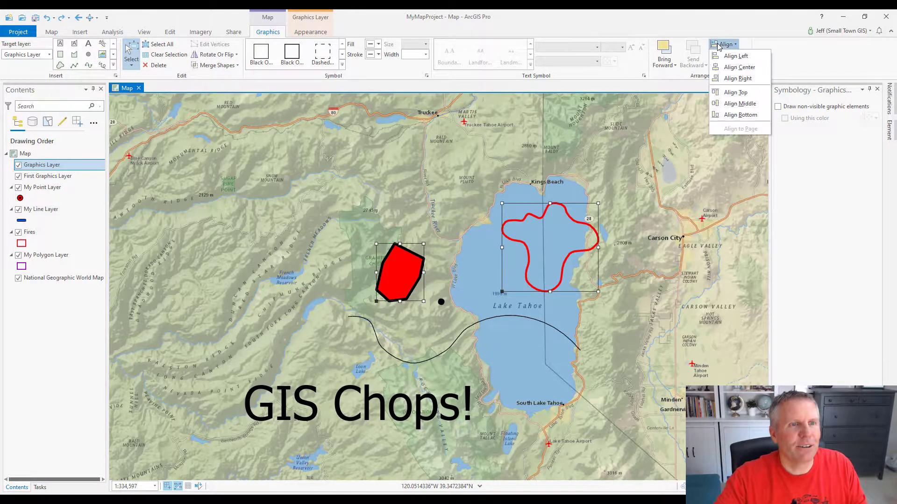
{"action": "left_click", "coordinate": [737, 78]}
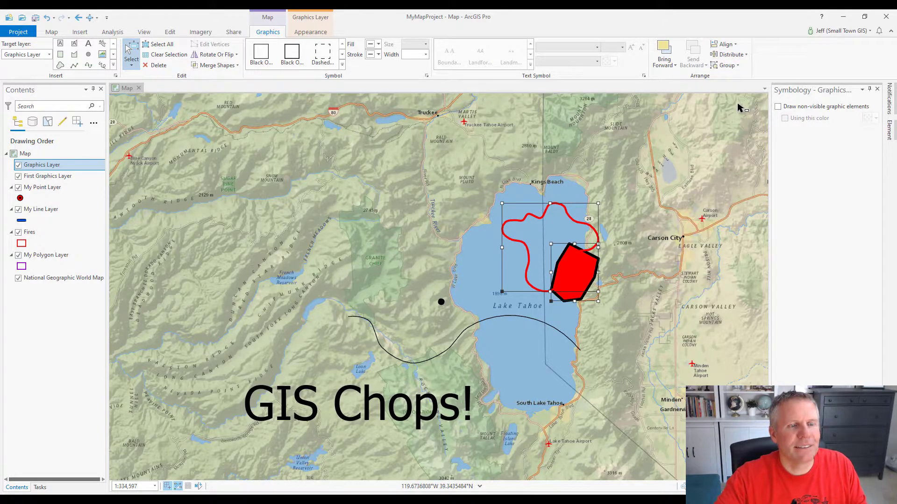
{"action": "key", "text": "ctrl+z"}
{"action": "left_click", "coordinate": [734, 45]}
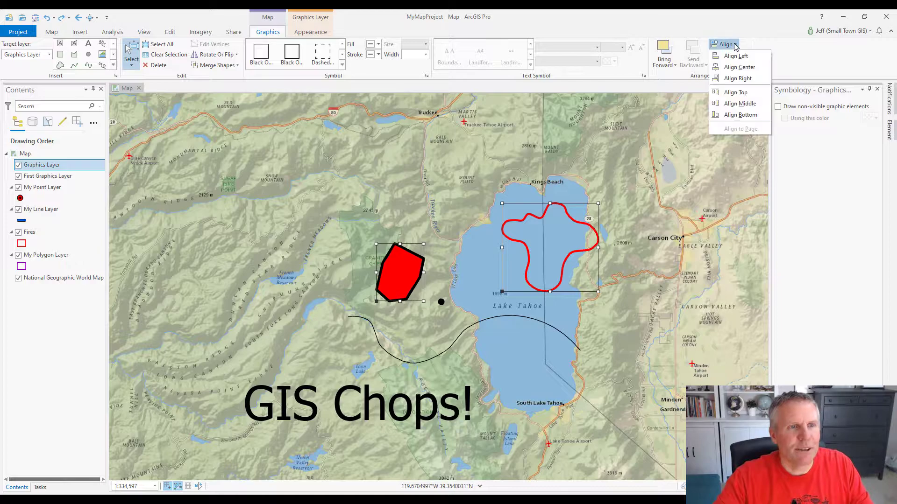
{"action": "left_click", "coordinate": [737, 68]}
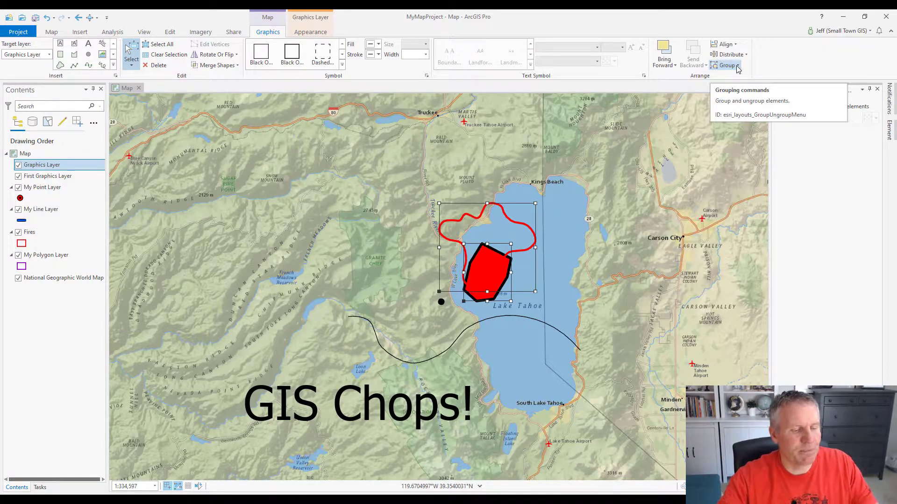
{"action": "key", "text": "ctrl+z"}
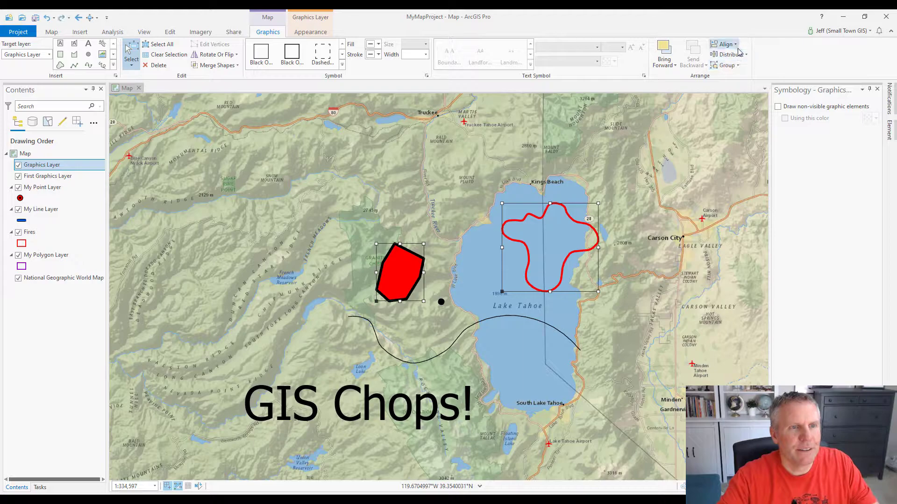
Undo a trial Align Top, apply Align Bottom to the red loop and polygon, then deselect.
{"action": "left_click", "coordinate": [735, 46]}
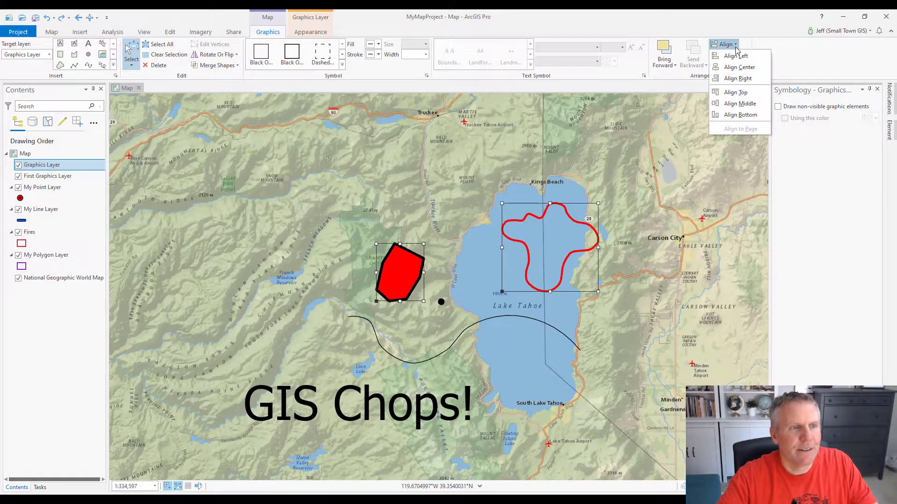
{"action": "left_click", "coordinate": [737, 93]}
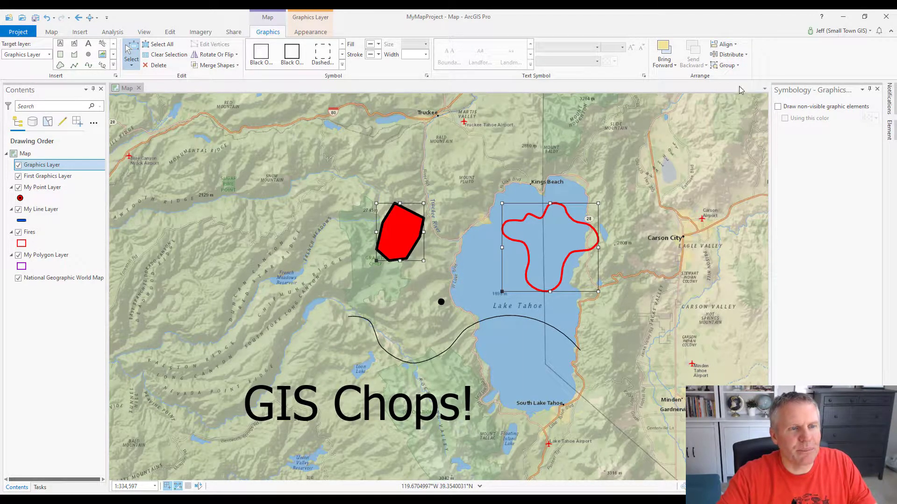
{"action": "left_click", "coordinate": [736, 45]}
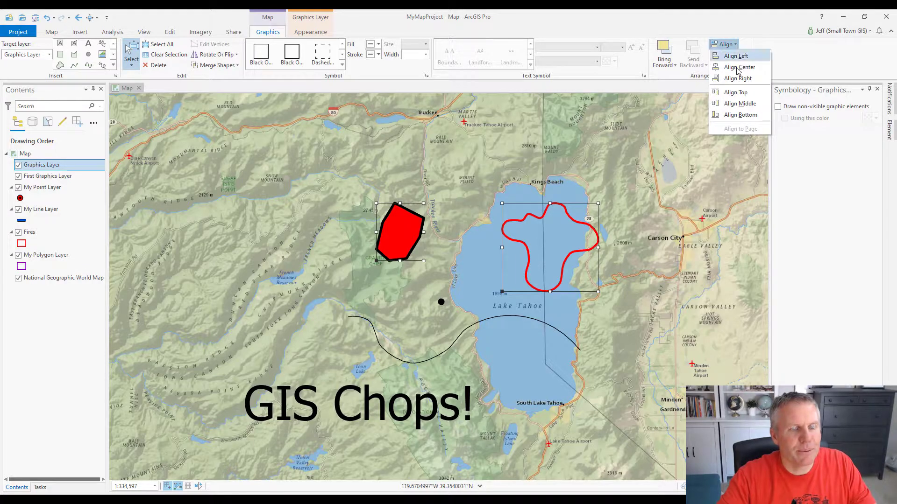
{"action": "key", "text": "ctrl+z"}
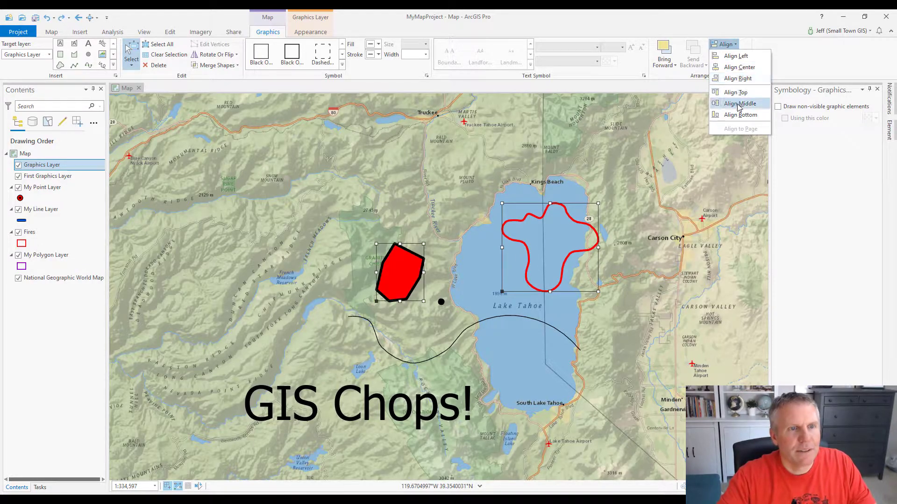
{"action": "left_click", "coordinate": [740, 116]}
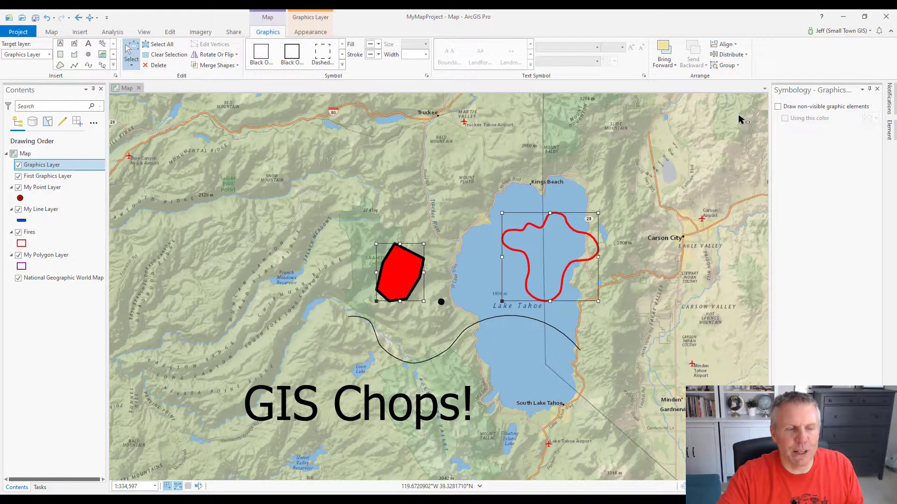
{"action": "left_click", "coordinate": [367, 235]}
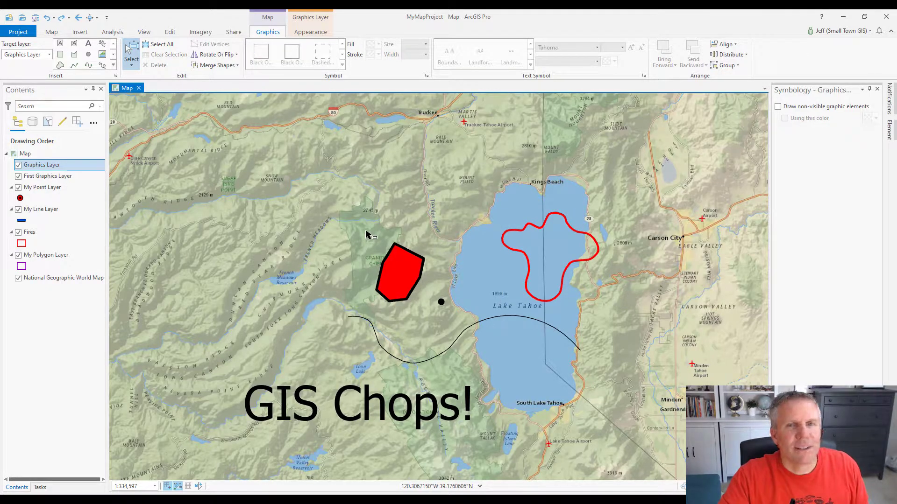
Draw a Paragraph text rectangle on the map northwest of Lake Tahoe.
{"action": "left_click", "coordinate": [61, 44]}
{"action": "left_click_drag", "start_coordinate": [253, 138], "coordinate": [334, 246]}
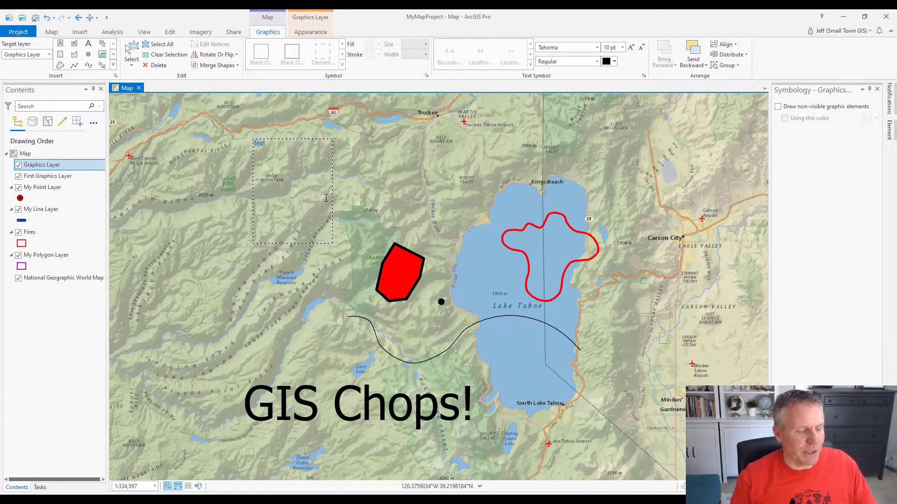
Paste the two lines of text into the box and set the font size to 20 pt.
{"action": "type", "text": "This line has white space Thislinedoesn'thavewhitesp"}
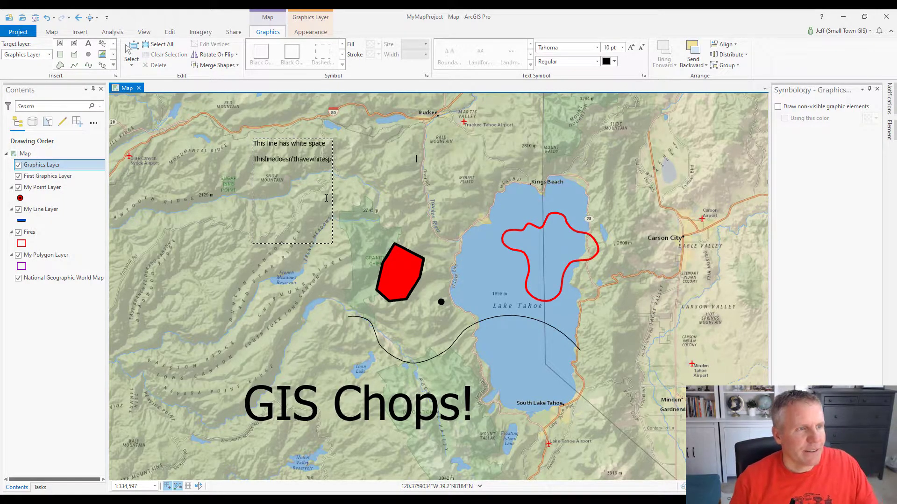
{"action": "left_click", "coordinate": [622, 47]}
{"action": "left_click", "coordinate": [609, 152]}
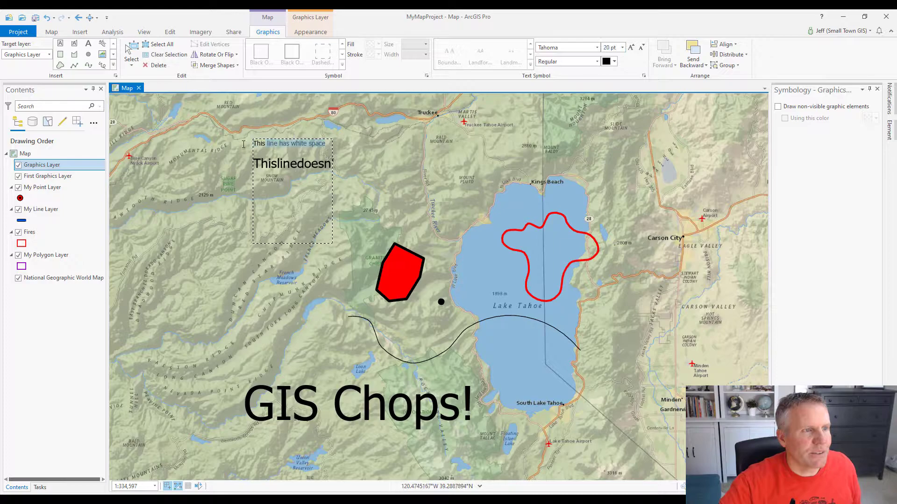
{"action": "key", "text": "Escape"}
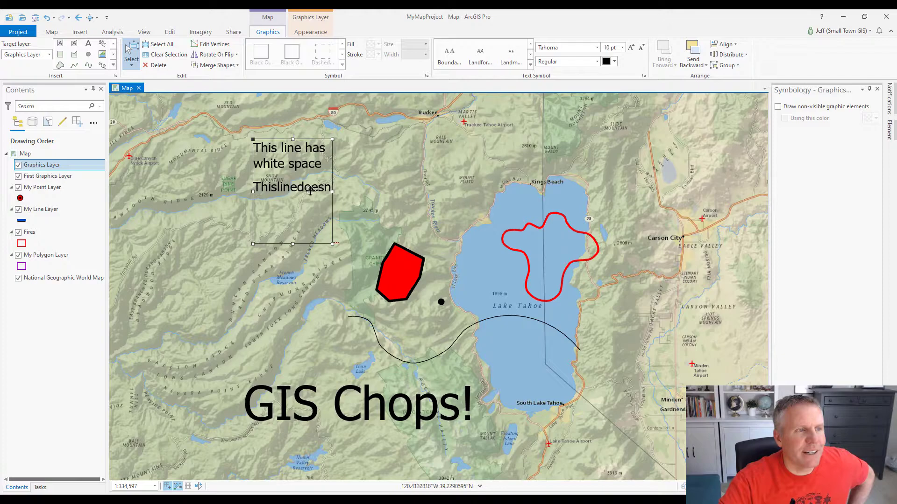
Widen the text box to the right so the text rewraps, then reselect it.
{"action": "left_click_drag", "start_coordinate": [332, 192], "coordinate": [308, 208]}
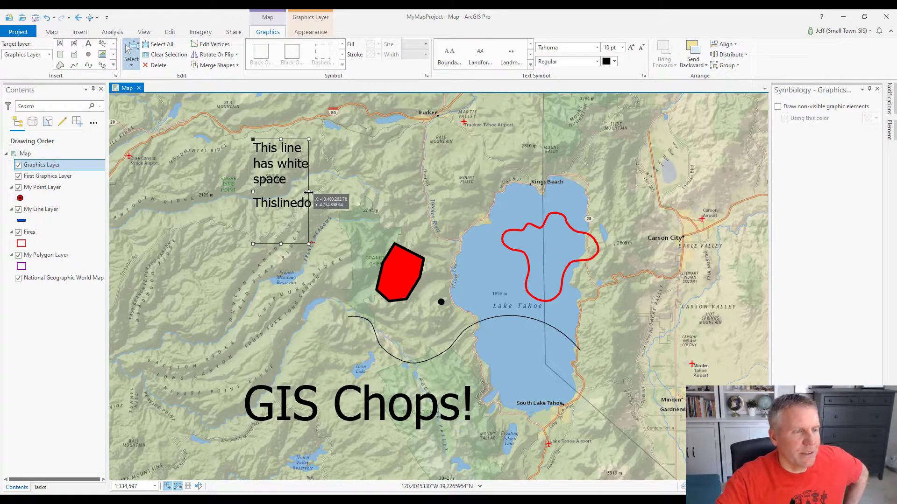
{"action": "left_click_drag", "start_coordinate": [308, 192], "coordinate": [365, 192]}
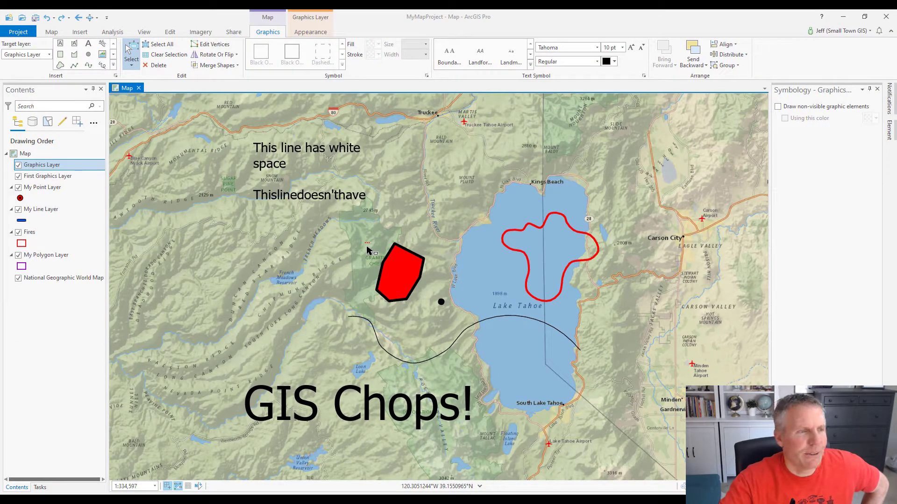
{"action": "left_click", "coordinate": [236, 298]}
{"action": "left_click", "coordinate": [289, 198]}
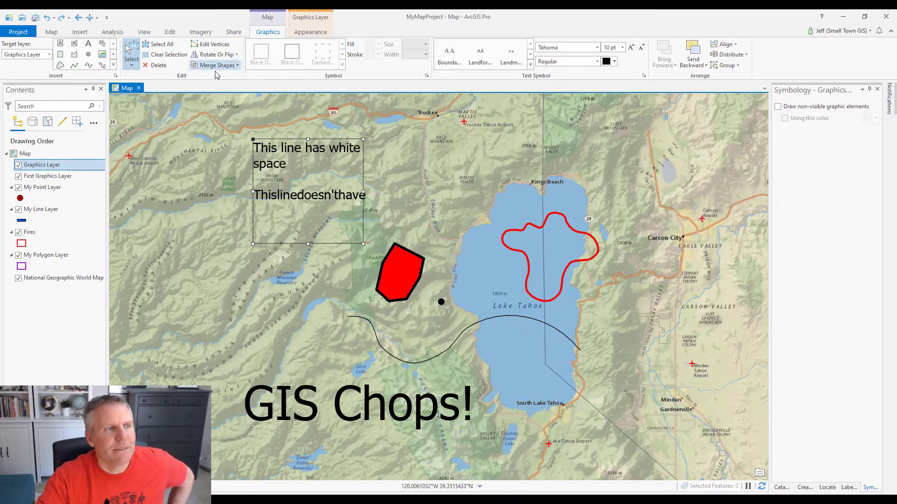
{"action": "right_click", "coordinate": [315, 243]}
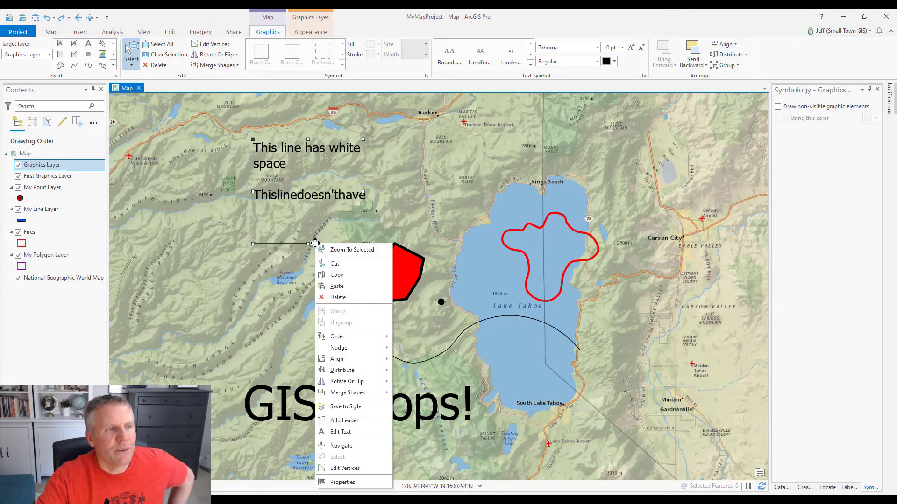
{"action": "left_click", "coordinate": [345, 482]}
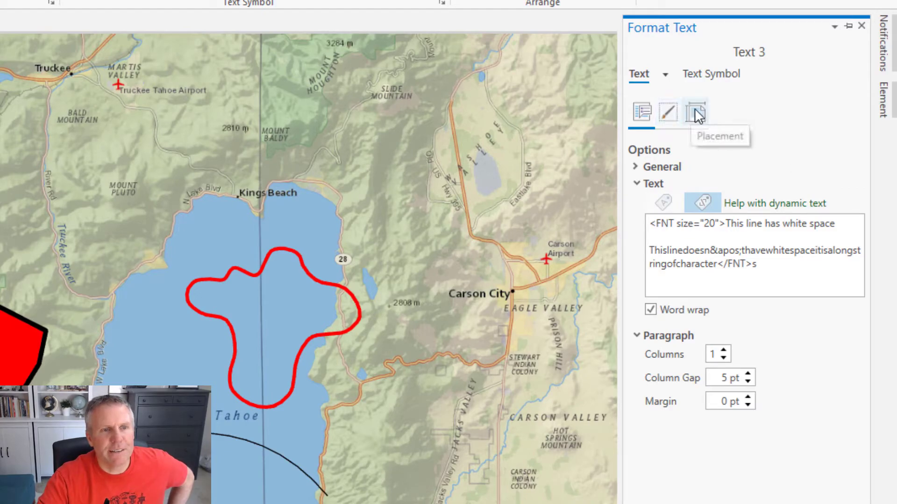
{"action": "left_click", "coordinate": [635, 167]}
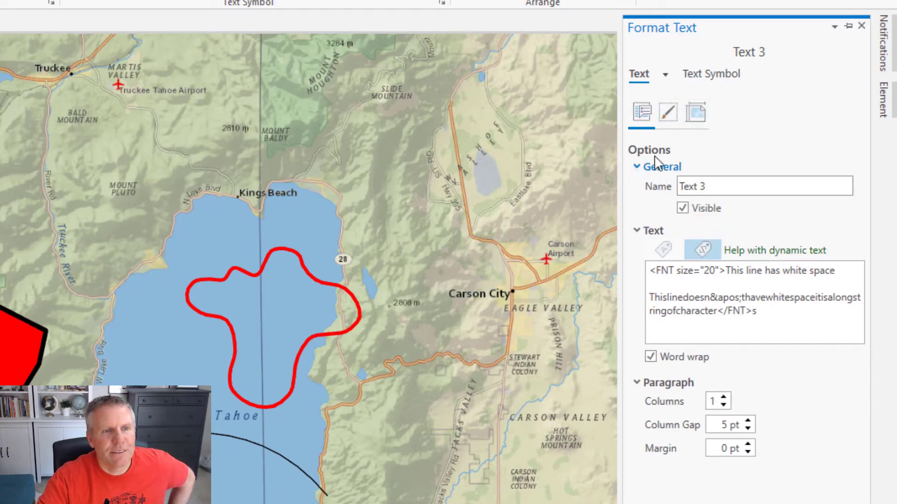
{"action": "left_click", "coordinate": [672, 112]}
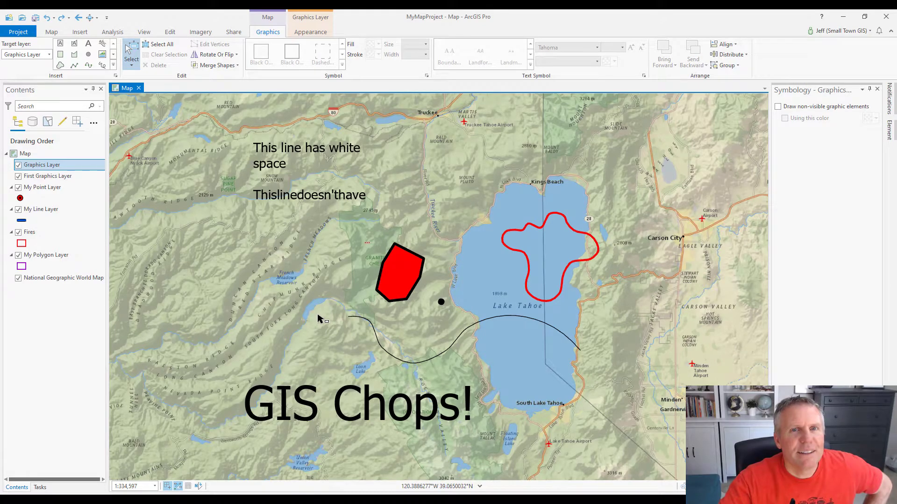
{"action": "left_click", "coordinate": [303, 196]}
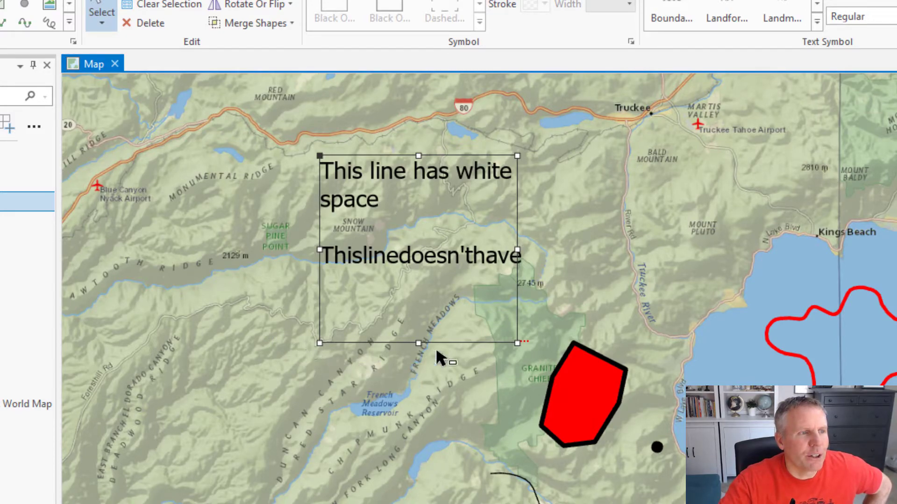
Stretch the text box left and up so 'This line has white space' fits on one line.
{"action": "left_click_drag", "start_coordinate": [522, 353], "coordinate": [574, 332]}
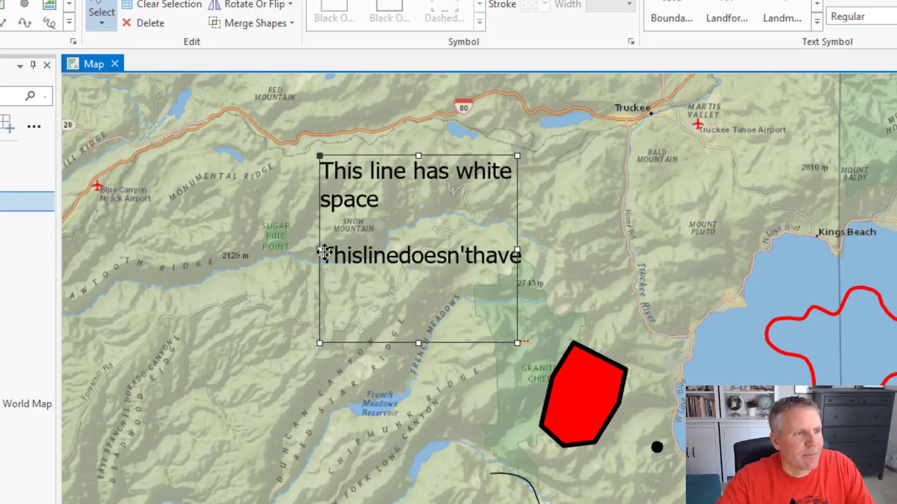
{"action": "left_click_drag", "start_coordinate": [319, 251], "coordinate": [279, 251]}
{"action": "left_click_drag", "start_coordinate": [278, 156], "coordinate": [249, 130]}
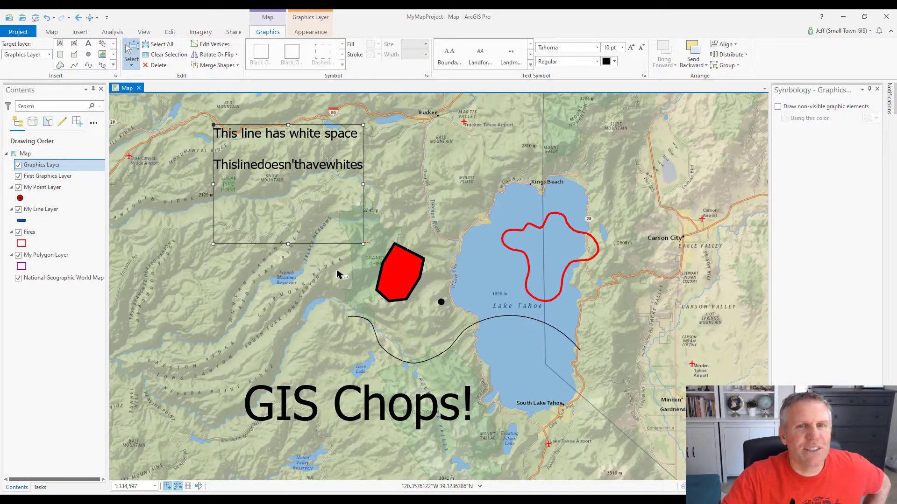
In Properties, set the text box's position anchor to bottom-right (X -13,392,924.89, Y 4,744,443.4).
{"action": "right_click", "coordinate": [326, 247]}
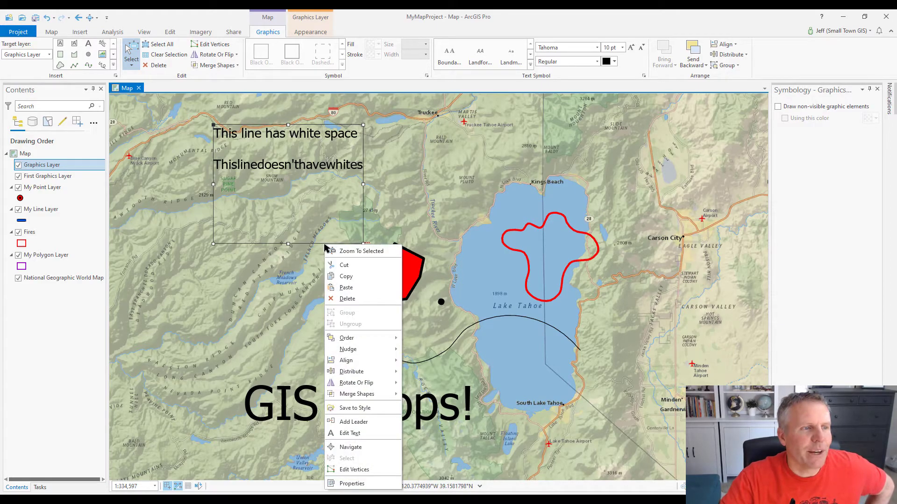
{"action": "left_click", "coordinate": [350, 483]}
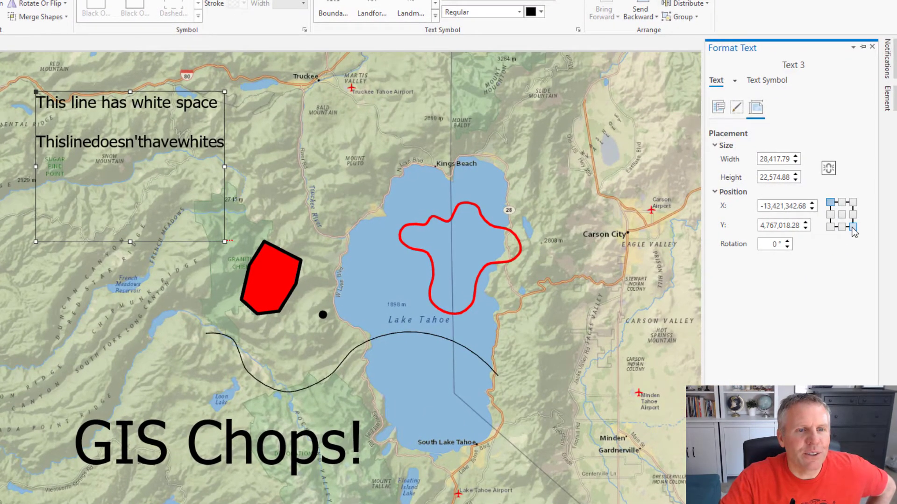
{"action": "left_click", "coordinate": [861, 231]}
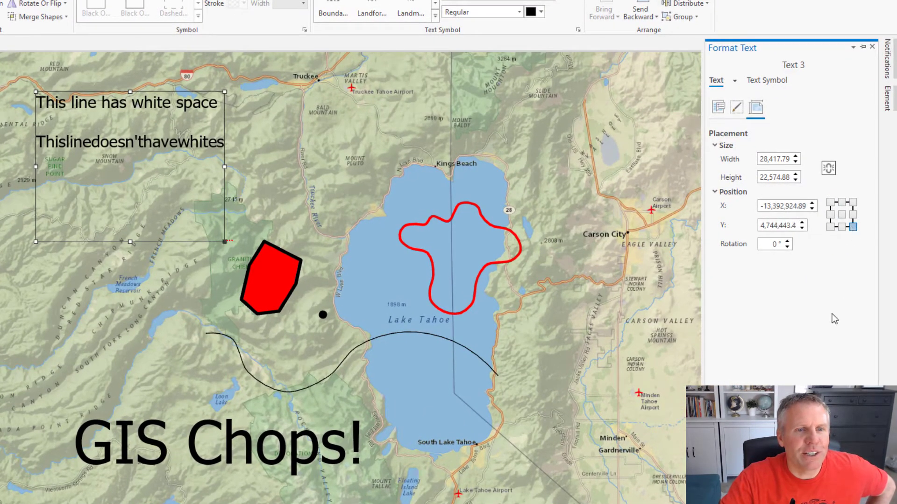
{"action": "left_click", "coordinate": [841, 227]}
{"action": "left_click", "coordinate": [852, 202]}
{"action": "left_click", "coordinate": [853, 214]}
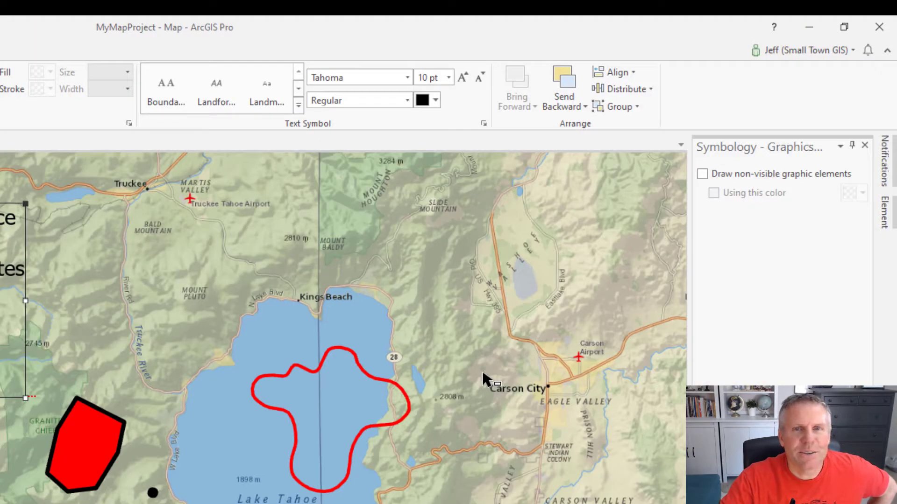
{"action": "left_click", "coordinate": [484, 123]}
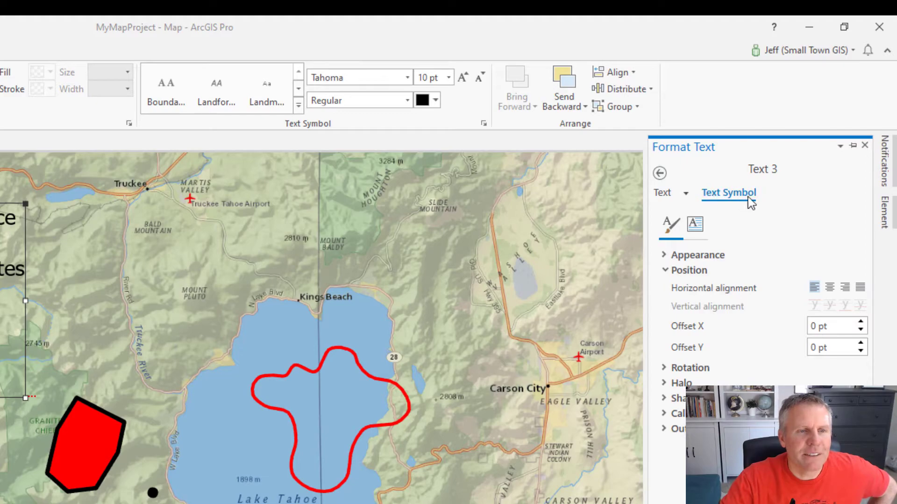
{"action": "left_click", "coordinate": [662, 194]}
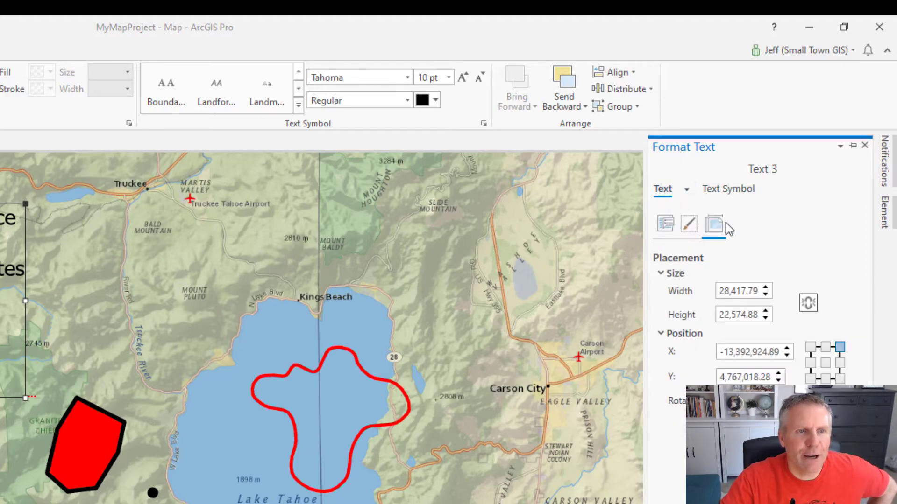
{"action": "left_click", "coordinate": [811, 346]}
{"action": "left_click", "coordinate": [839, 379]}
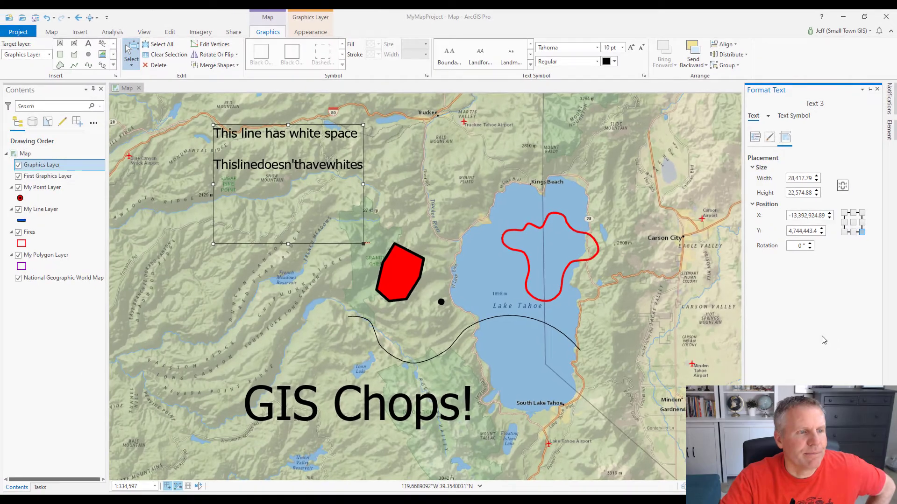
{"action": "left_click", "coordinate": [273, 332]}
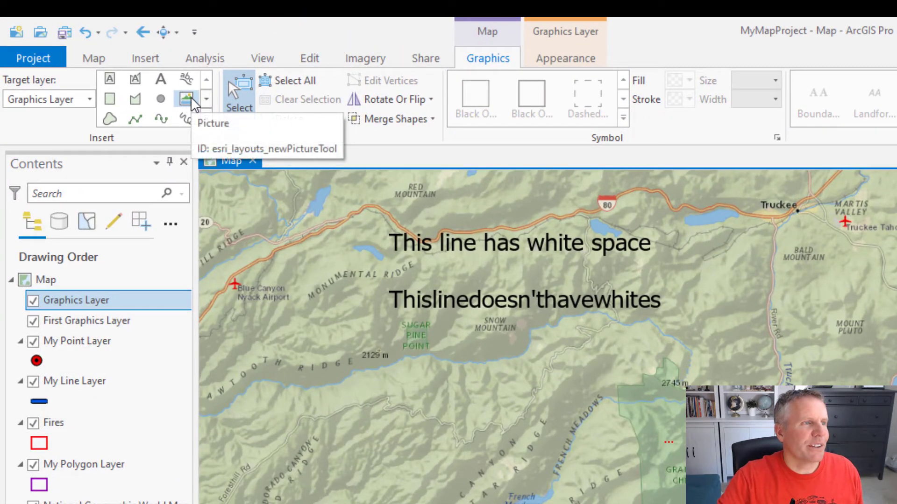
Insert GraySmiling.png as a picture west of the red polygon and enlarge it from its corner.
{"action": "left_click", "coordinate": [188, 101]}
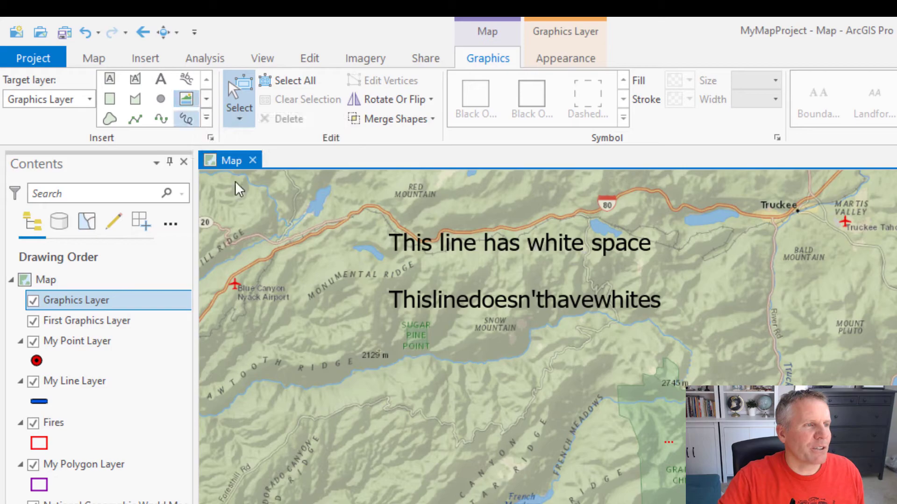
{"action": "left_click_drag", "start_coordinate": [235, 187], "coordinate": [370, 474]}
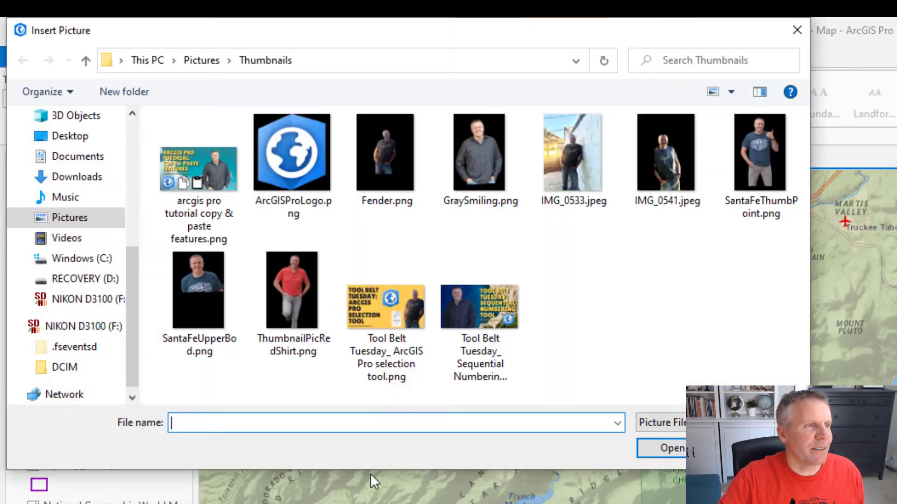
{"action": "left_click", "coordinate": [479, 161]}
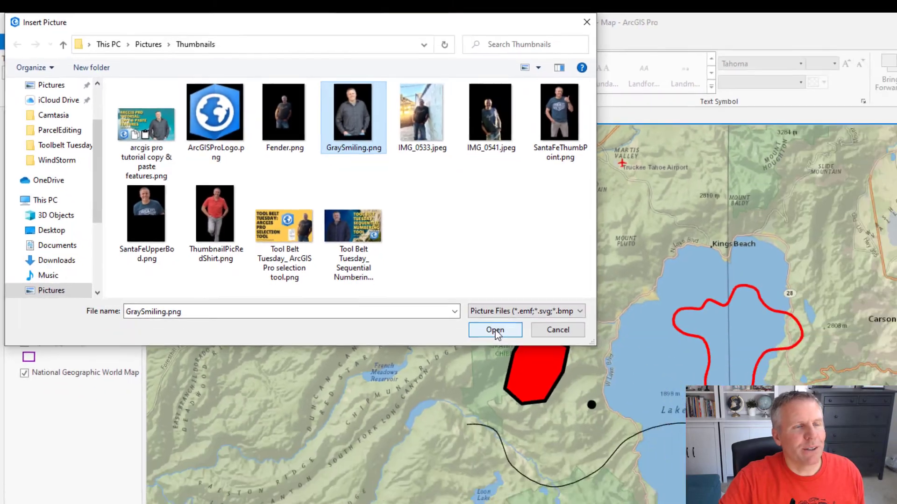
{"action": "left_click", "coordinate": [671, 447]}
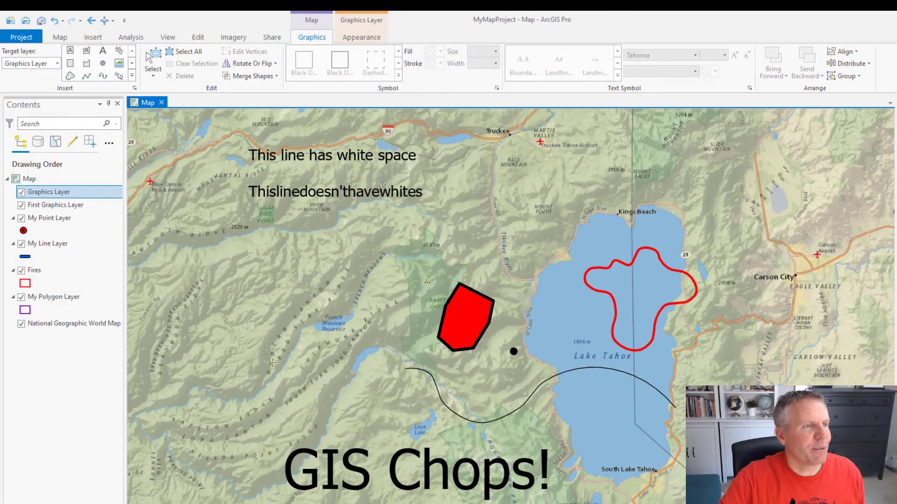
{"action": "mouse_move", "coordinate": [231, 240]}
{"action": "left_mouse_down"}
{"action": "mouse_move", "coordinate": [247, 295]}
{"action": "mouse_move", "coordinate": [292, 369]}
{"action": "mouse_move", "coordinate": [327, 401]}
{"action": "left_mouse_up"}
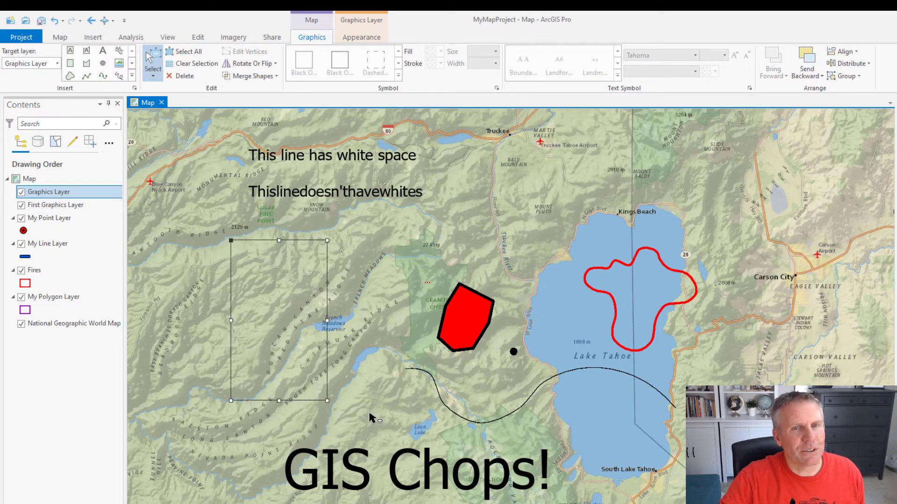
{"action": "left_click_drag", "start_coordinate": [327, 401], "coordinate": [352, 326]}
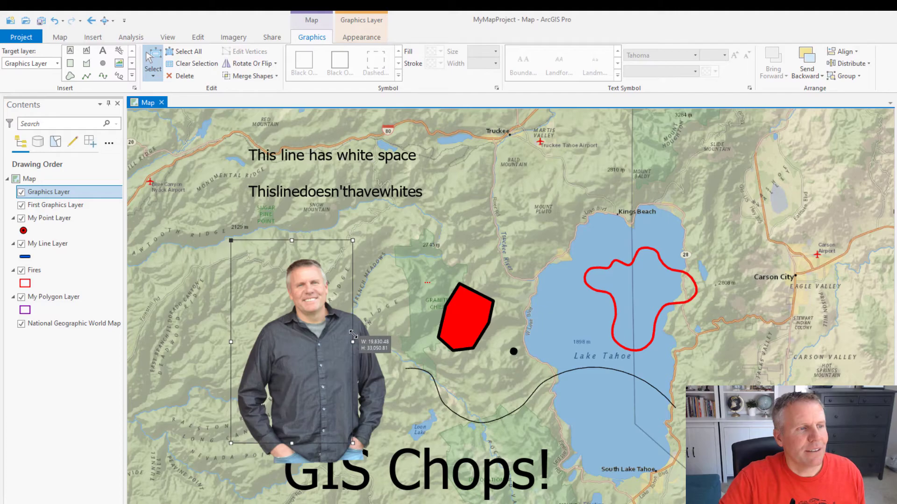